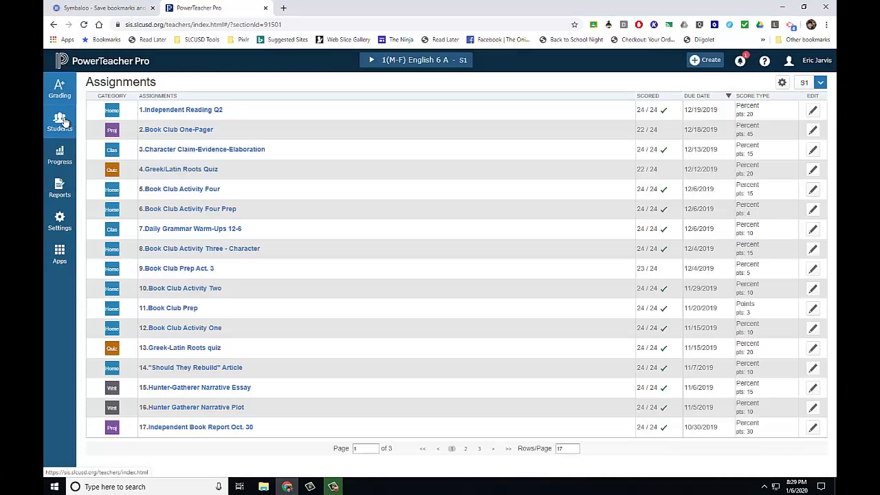
- From the grading categories, start a new category with Percent as its default score type, and discard it
{"action": "left_click", "coordinate": [60, 92]}
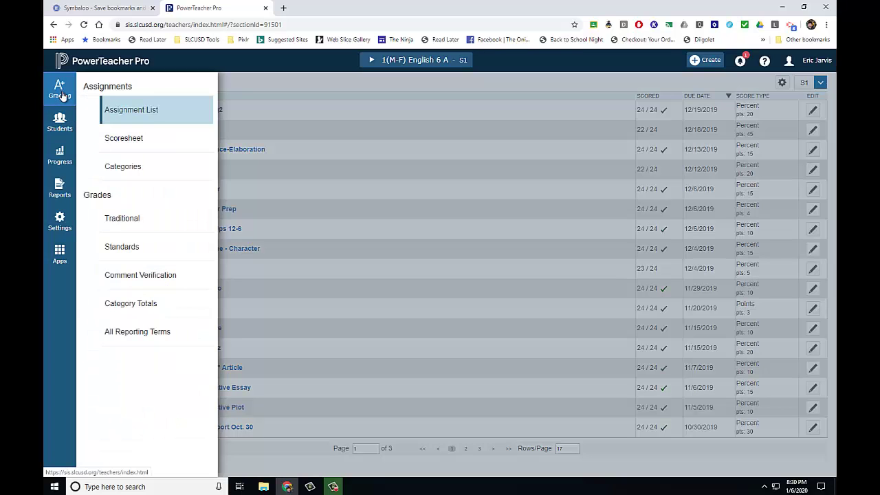
{"action": "left_click", "coordinate": [125, 169]}
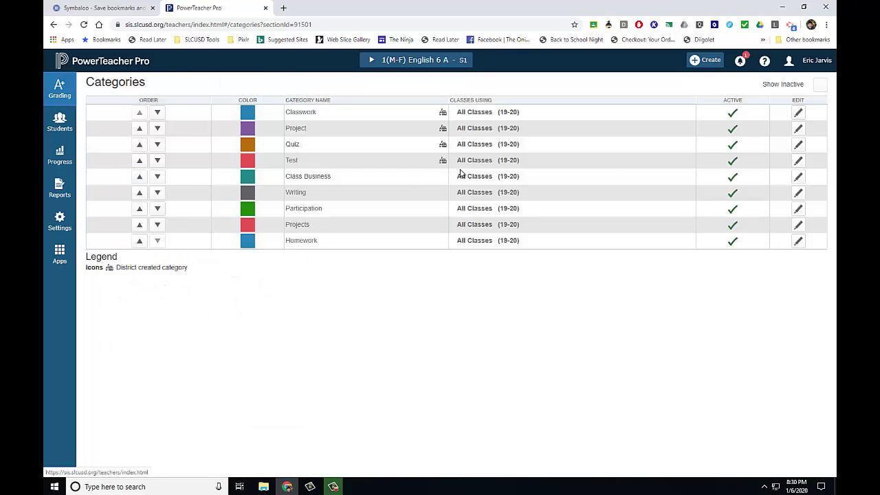
{"action": "left_click", "coordinate": [714, 62]}
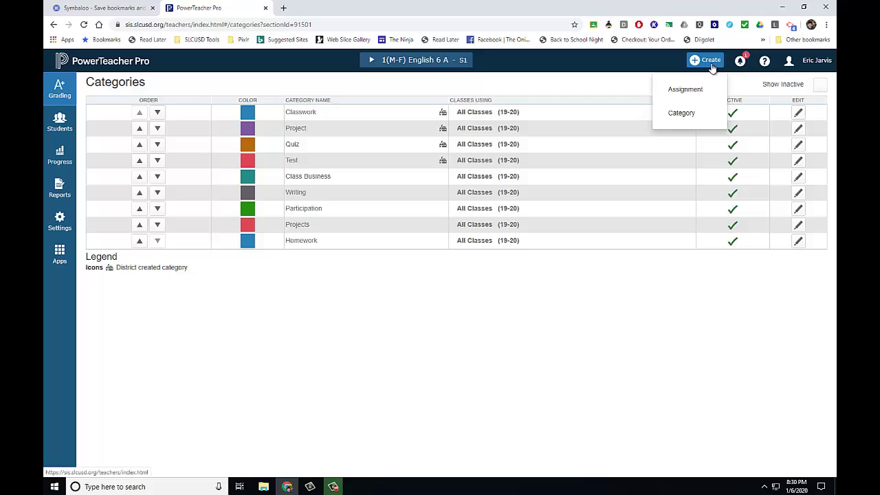
{"action": "left_click", "coordinate": [680, 114]}
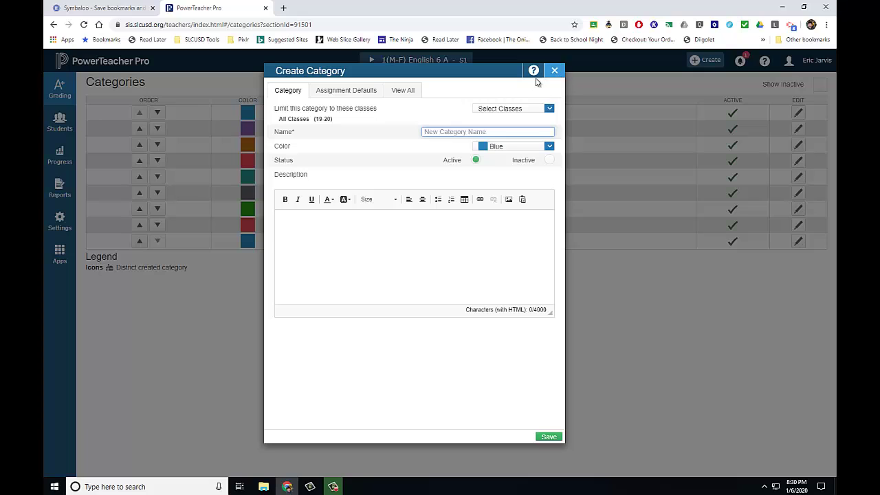
{"action": "left_click", "coordinate": [350, 94]}
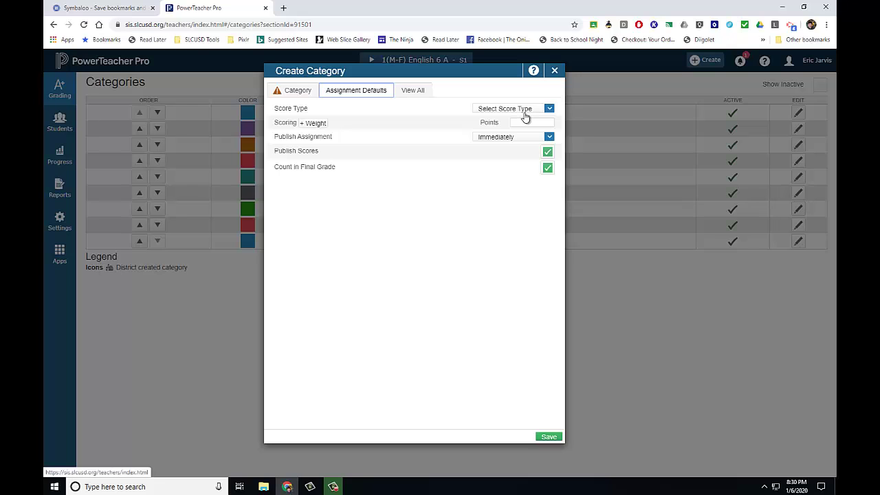
{"action": "left_click", "coordinate": [526, 117]}
{"action": "left_click", "coordinate": [528, 149]}
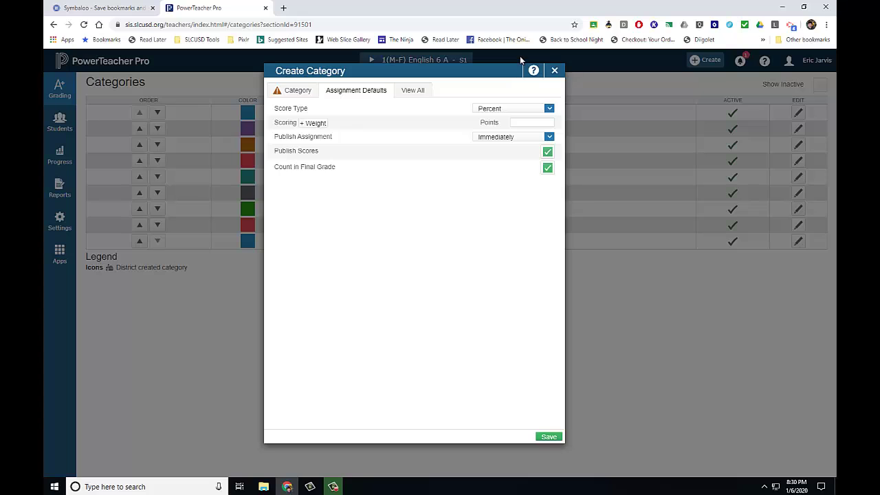
{"action": "left_click", "coordinate": [536, 123]}
{"action": "double_click", "coordinate": [539, 122]}
{"action": "left_click", "coordinate": [555, 70]}
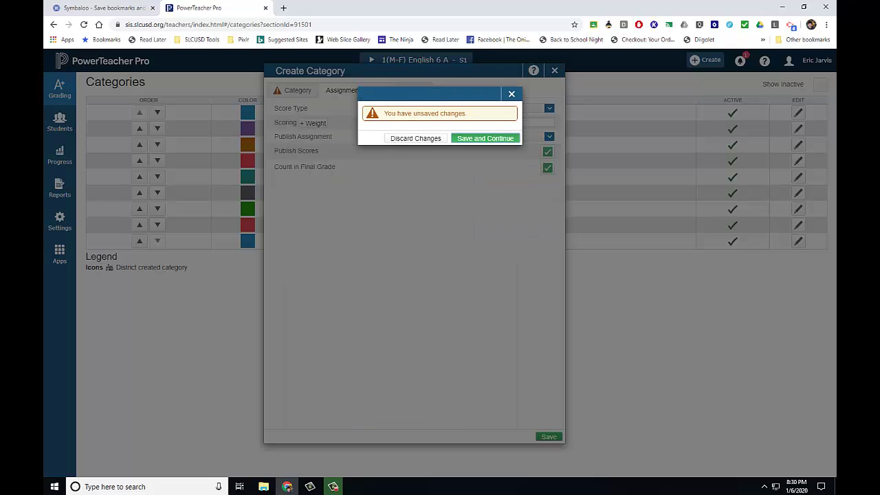
{"action": "left_click", "coordinate": [423, 139]}
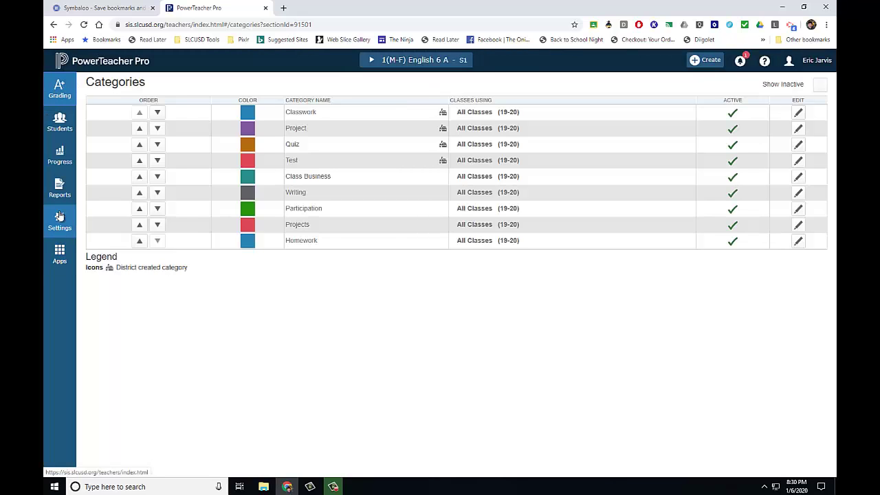
- Open the Traditional Grade Calculations settings
{"action": "left_click", "coordinate": [59, 89]}
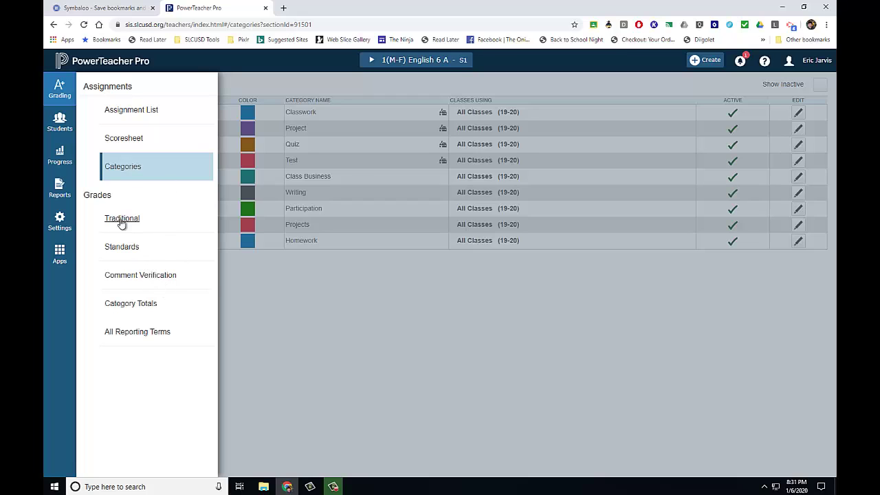
{"action": "left_click", "coordinate": [61, 219]}
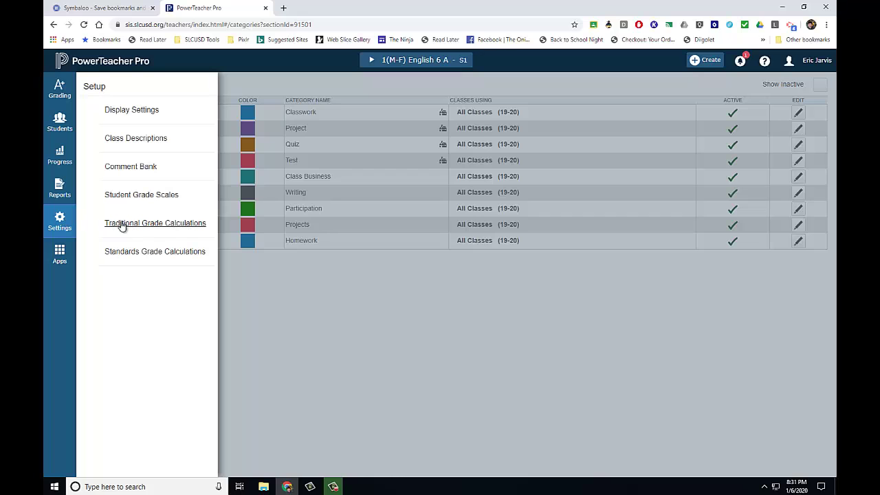
{"action": "left_click", "coordinate": [148, 225]}
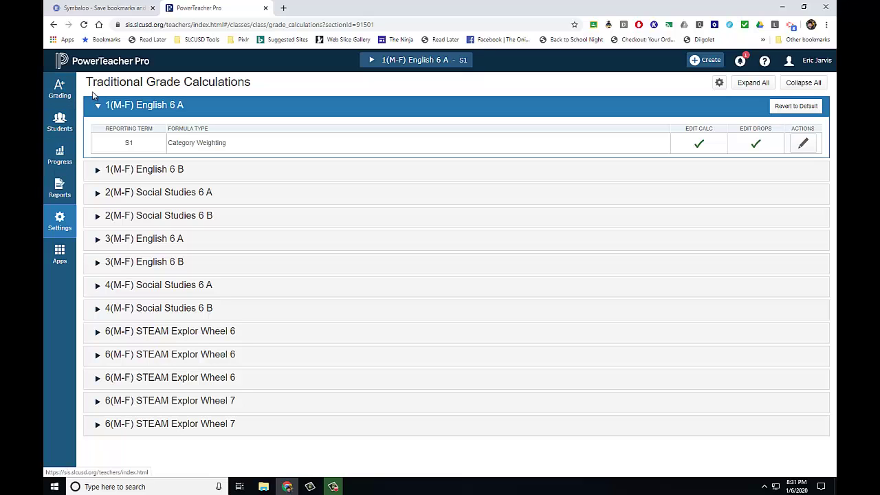
{"action": "left_click", "coordinate": [59, 218]}
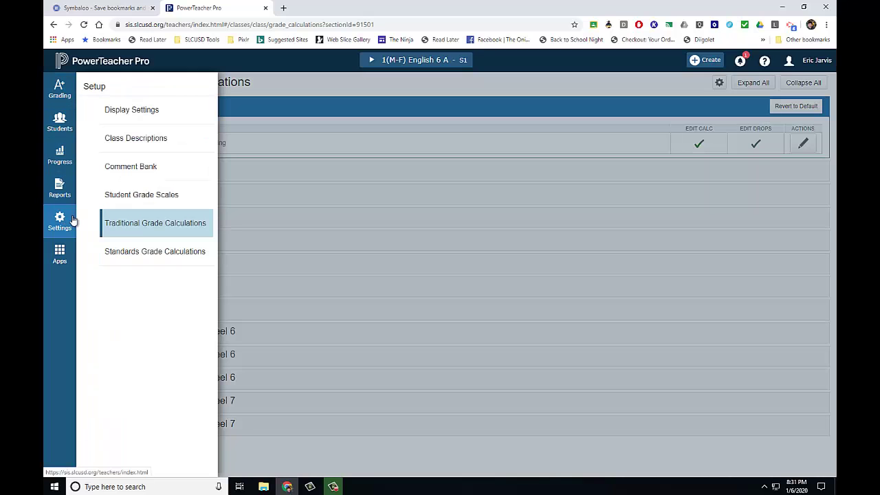
{"action": "left_click", "coordinate": [137, 227]}
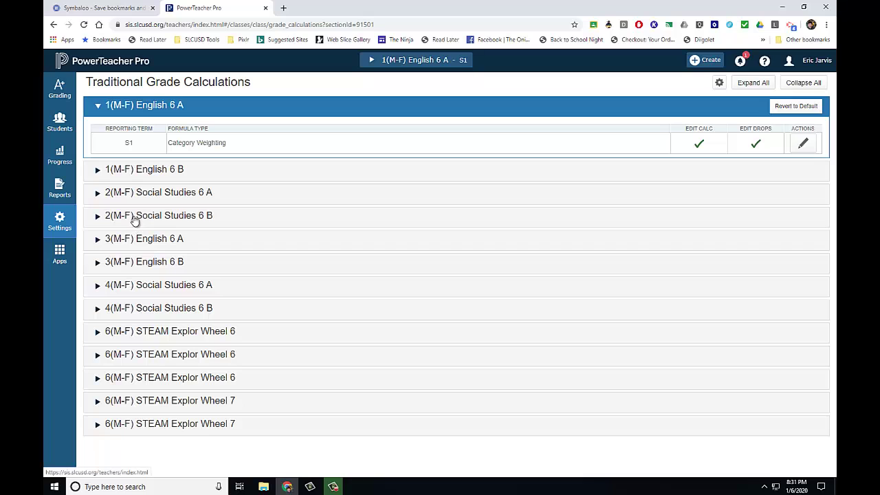
- Look at how the 1(M-F) English 6 B calculation and the S1 formula of 1(M-F) English 6 A are set up
{"action": "left_click", "coordinate": [155, 176]}
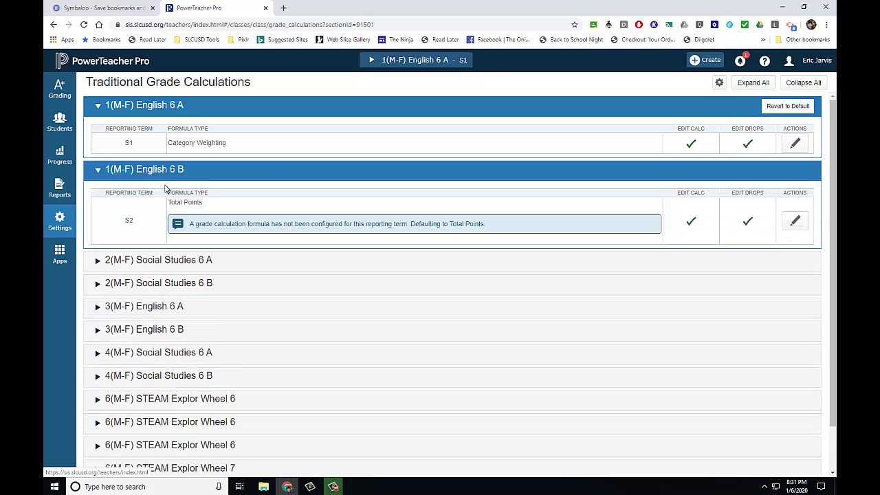
{"action": "left_click", "coordinate": [96, 171]}
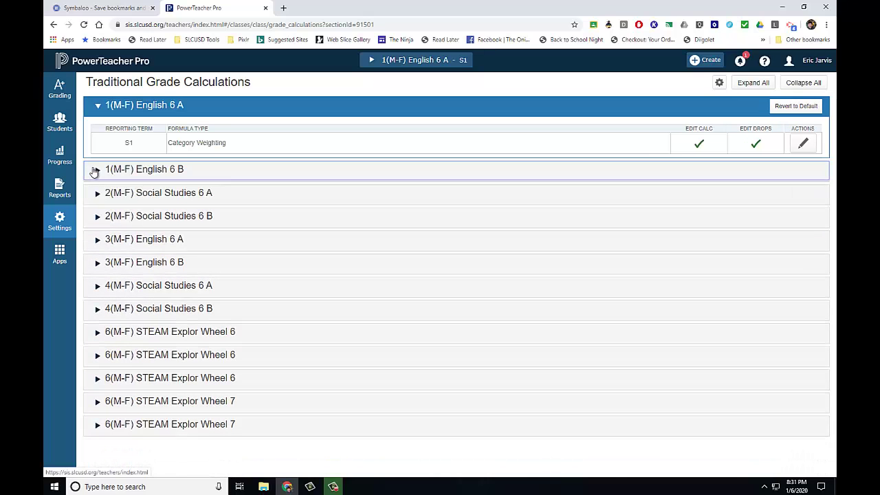
{"action": "left_click", "coordinate": [803, 144]}
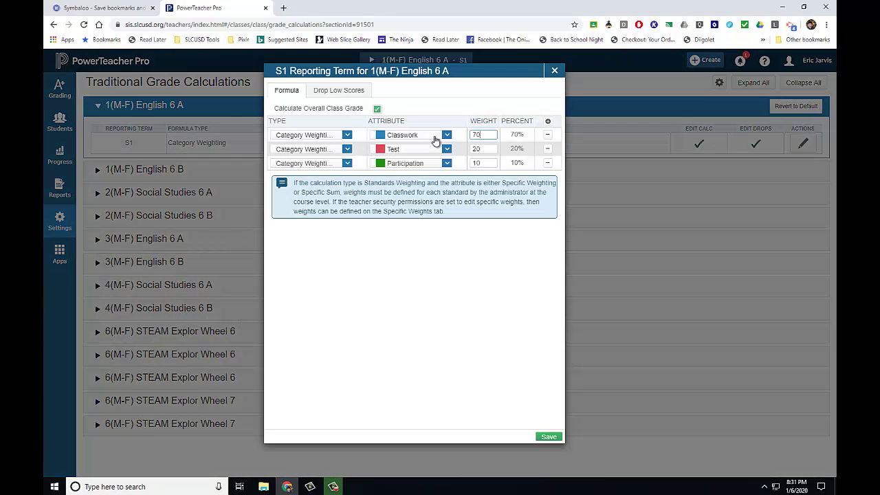
{"action": "left_click", "coordinate": [554, 70]}
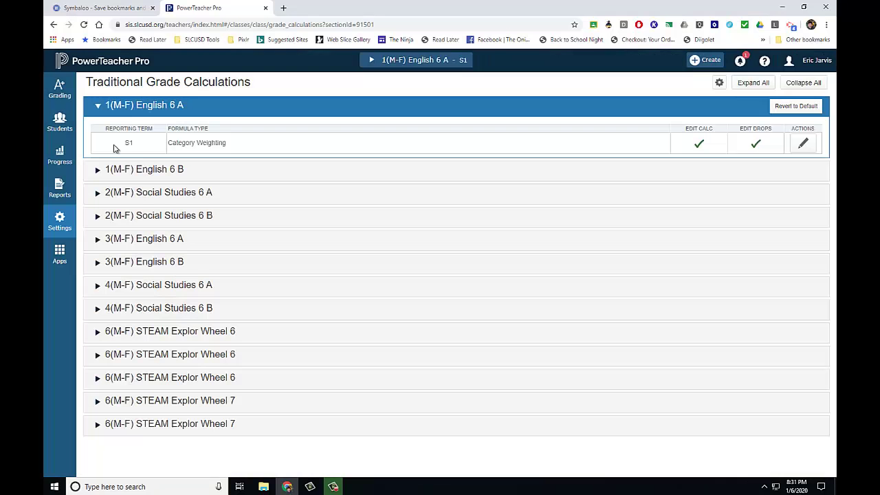
- Set the S2 formula of 1(M-F) English 6 B to Category Weighting for Classwork with a weight of 70
{"action": "left_click", "coordinate": [97, 173]}
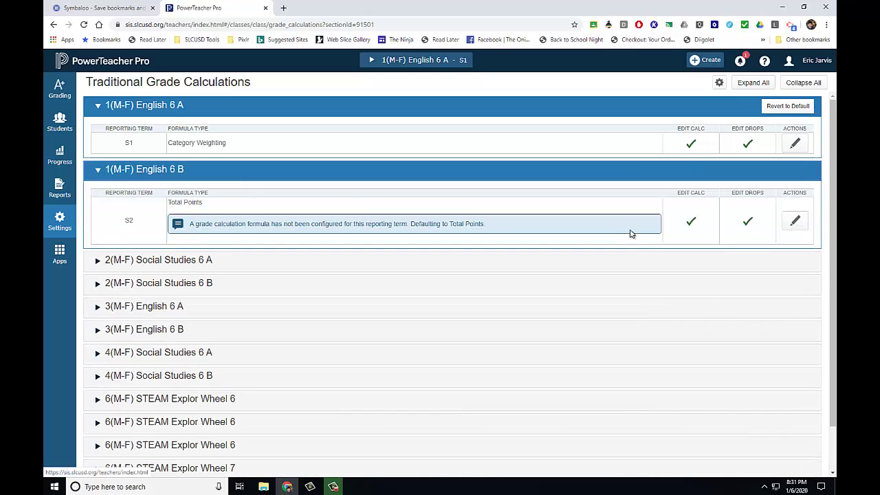
{"action": "left_click", "coordinate": [798, 224]}
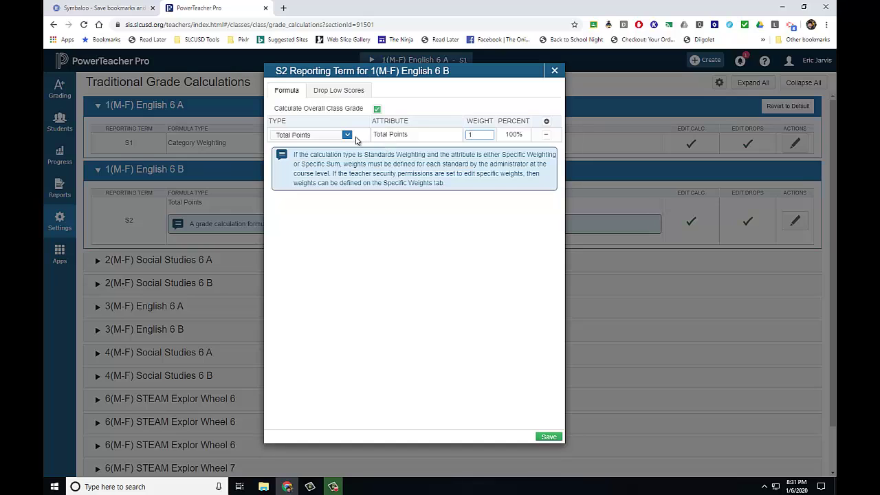
{"action": "left_click", "coordinate": [348, 136]}
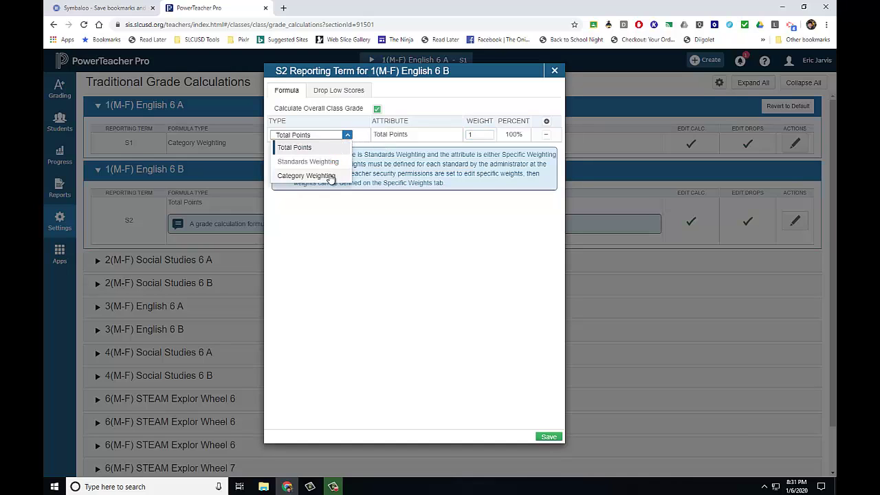
{"action": "left_click", "coordinate": [306, 176]}
{"action": "left_click", "coordinate": [468, 135]}
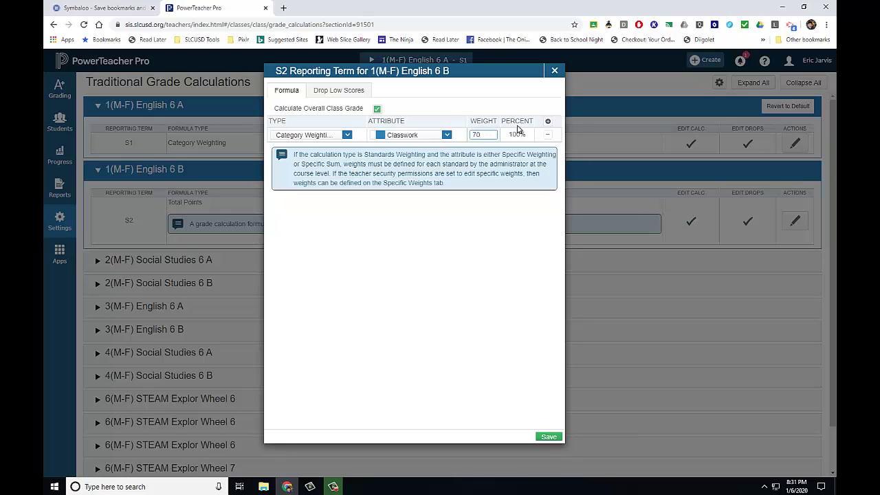
- Add a second Category Weighting row to the S2 formula for Test with a weight of 20
{"action": "left_click", "coordinate": [548, 122]}
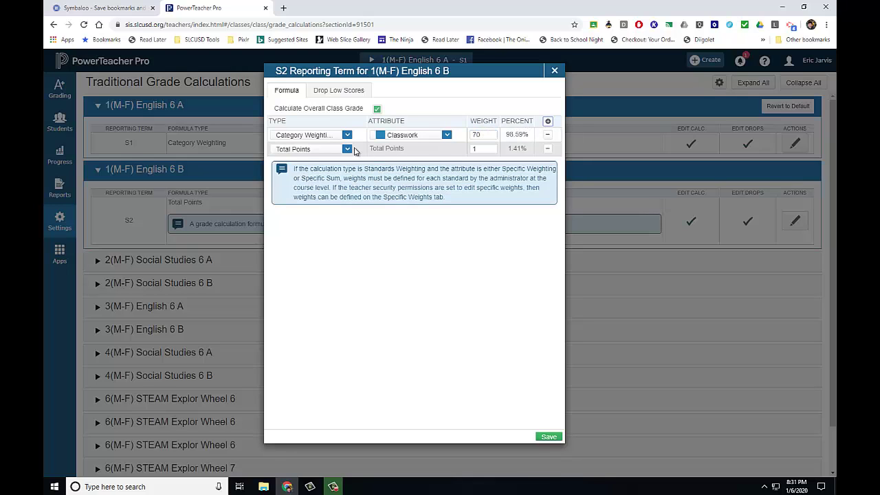
{"action": "left_click", "coordinate": [348, 150]}
{"action": "left_click", "coordinate": [329, 190]}
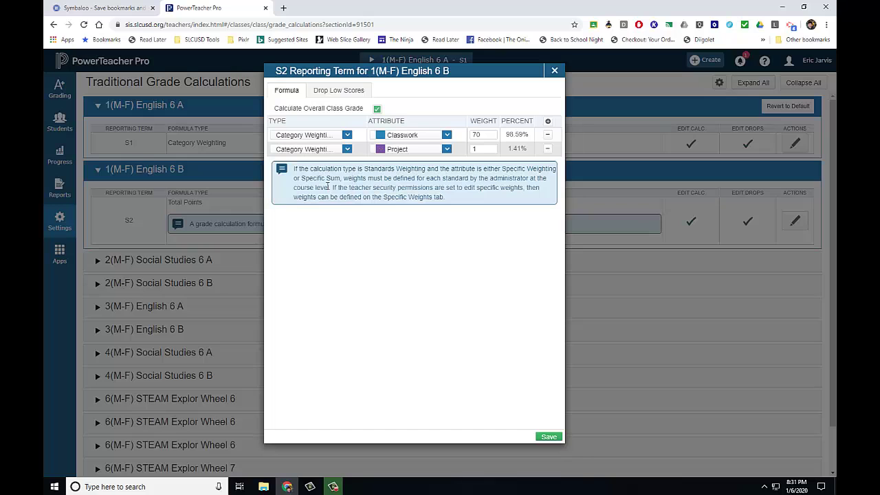
{"action": "left_click", "coordinate": [406, 150]}
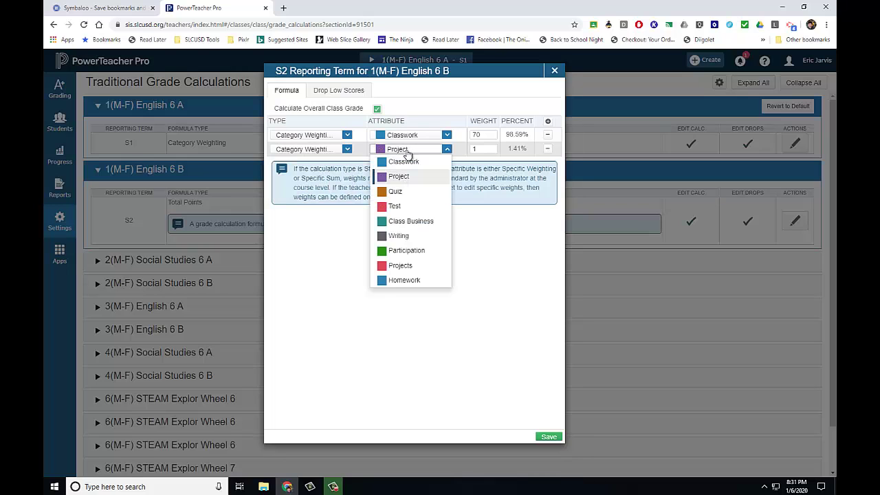
{"action": "left_click", "coordinate": [395, 207]}
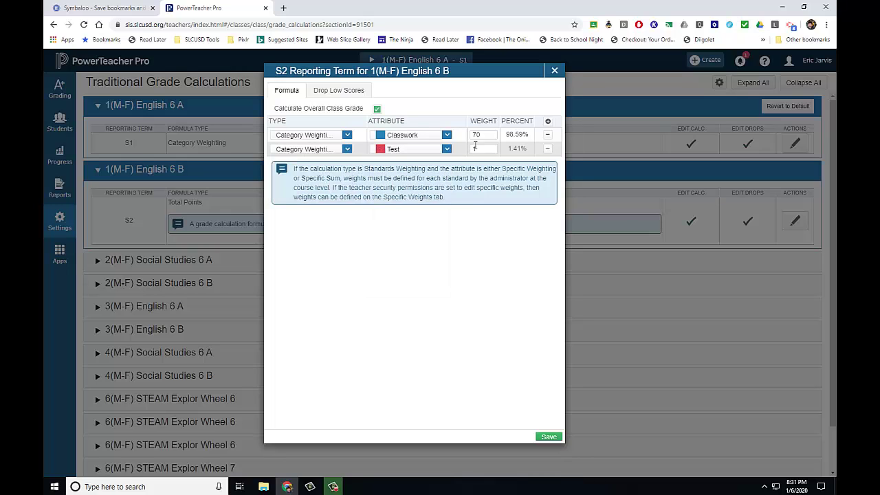
{"action": "double_click", "coordinate": [474, 149]}
{"action": "type", "text": "20"}
- Add a third Category Weighting row for Participation with a weight of 10, save the formula and collapse 1(M-F) English 6 B
{"action": "left_click", "coordinate": [547, 121]}
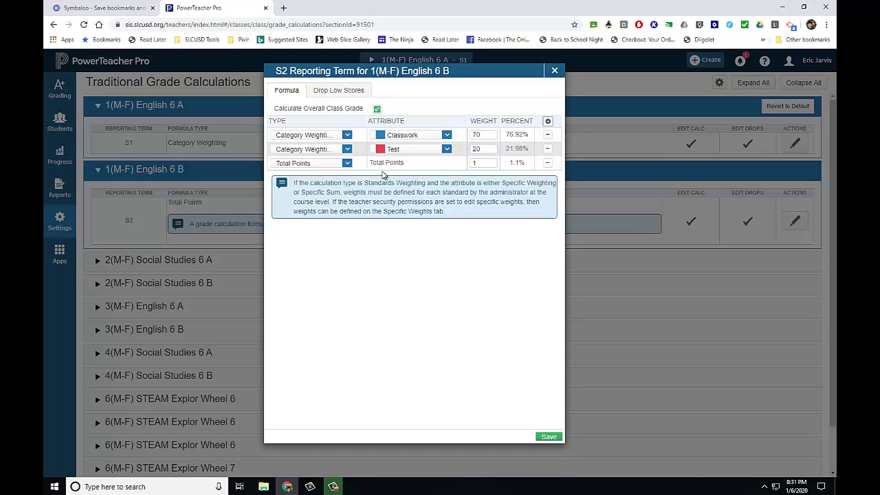
{"action": "left_click", "coordinate": [348, 165]}
{"action": "left_click", "coordinate": [334, 204]}
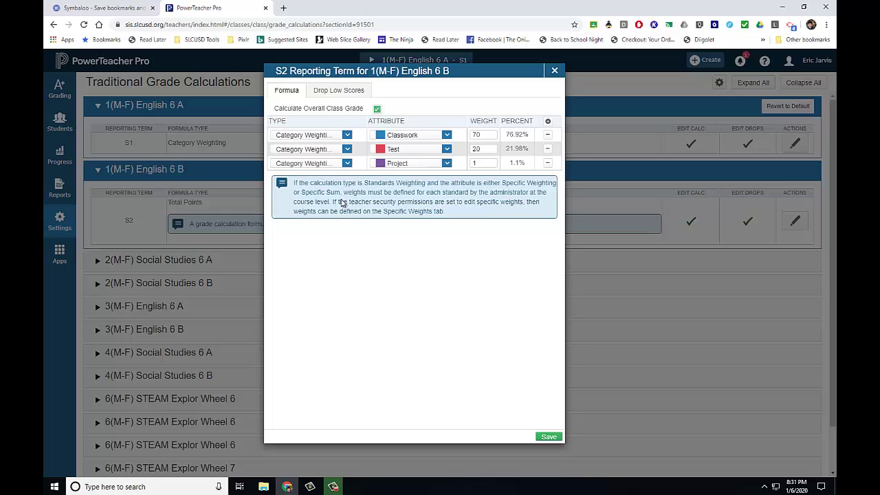
{"action": "left_click", "coordinate": [401, 165]}
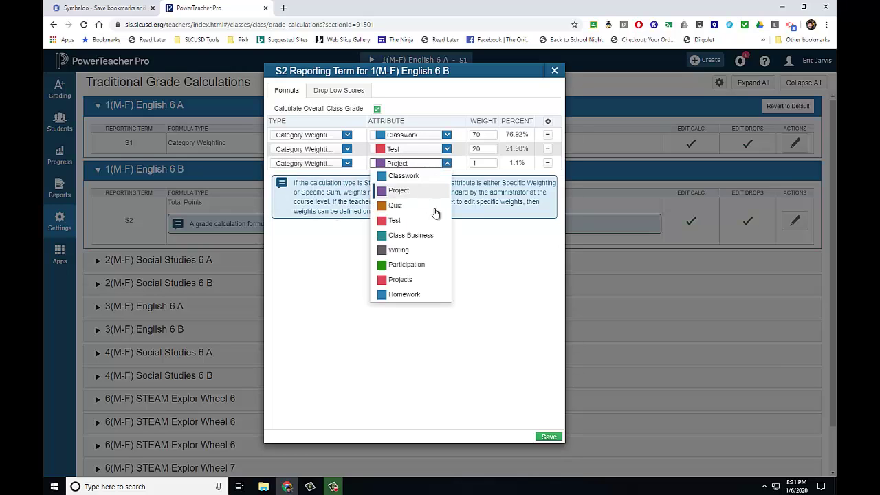
{"action": "left_click", "coordinate": [424, 266]}
{"action": "left_click", "coordinate": [482, 165]}
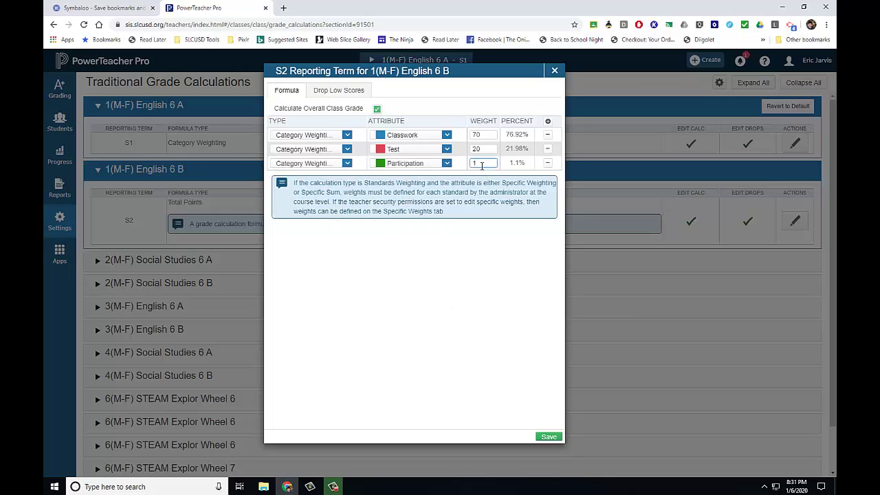
{"action": "type", "text": "0"}
{"action": "left_click", "coordinate": [473, 149]}
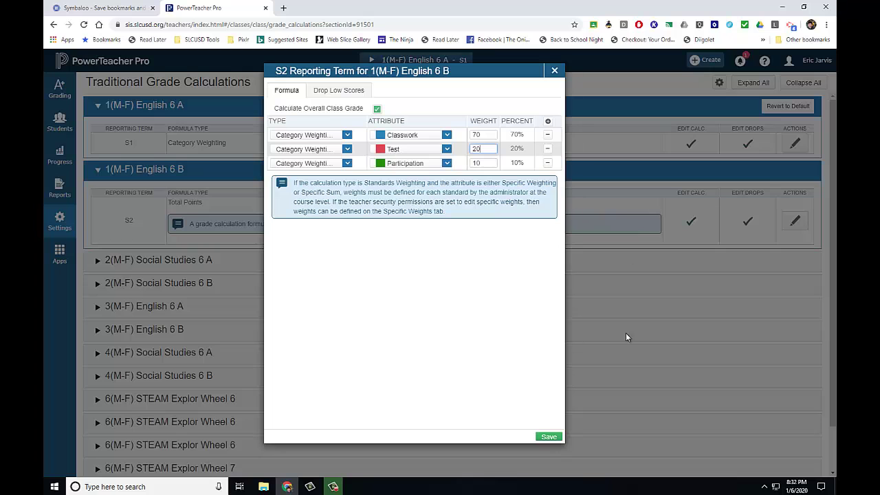
{"action": "left_click", "coordinate": [554, 437]}
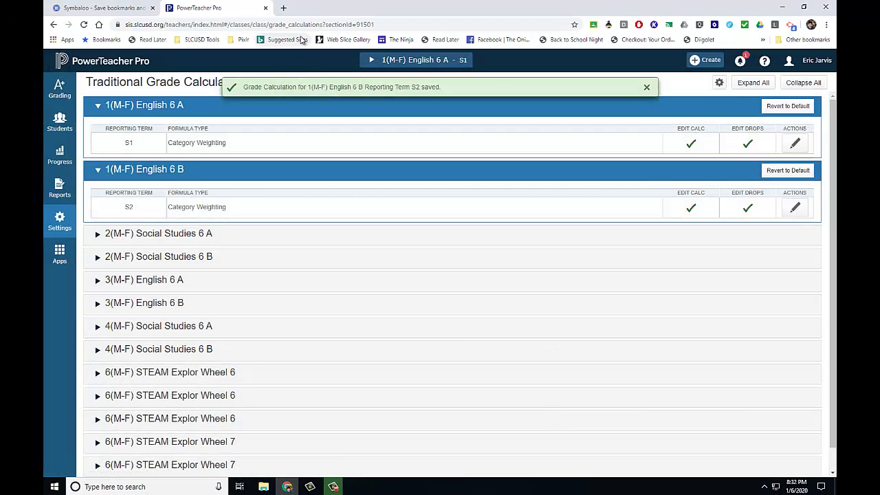
{"action": "left_click", "coordinate": [609, 181]}
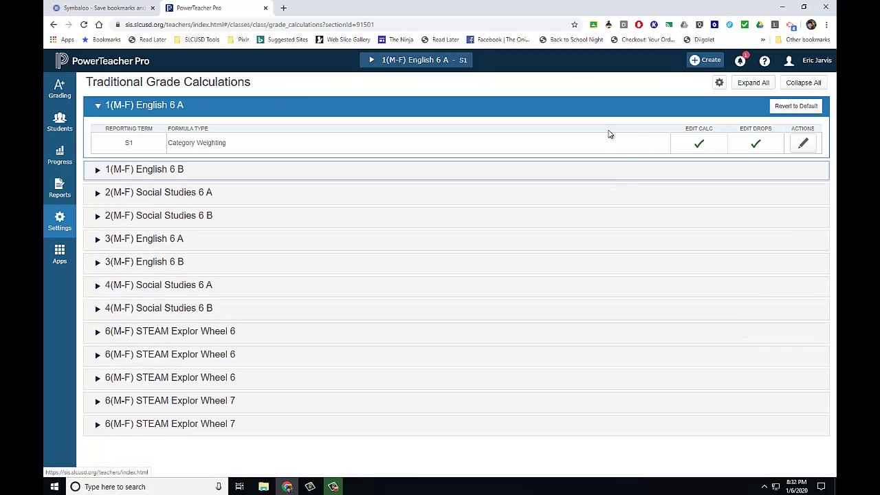
- Begin copying traditional grade calculations to another class, using the Semester 1 class 1(M-F) English 6 A as the source
{"action": "left_click", "coordinate": [720, 84]}
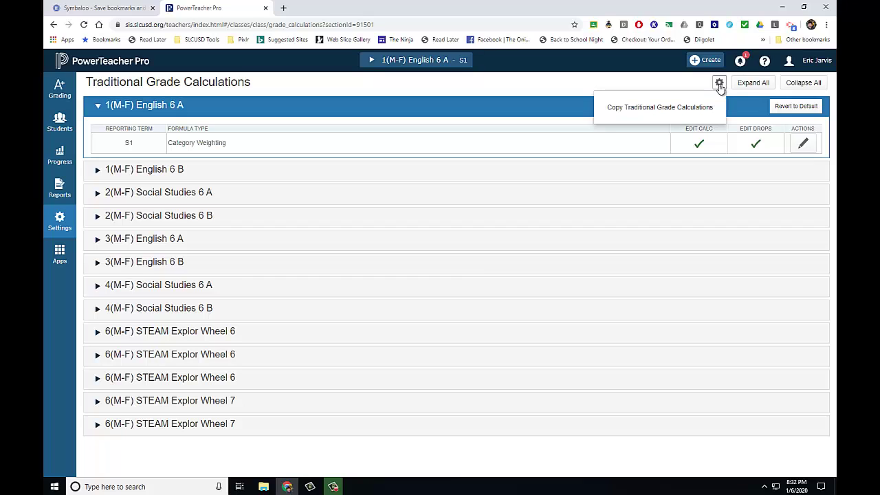
{"action": "left_click", "coordinate": [659, 117]}
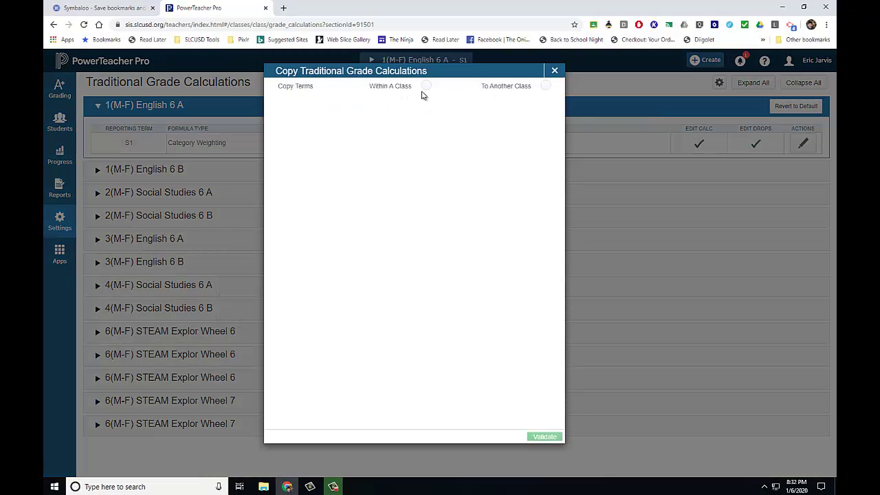
{"action": "left_click", "coordinate": [545, 86]}
{"action": "left_click", "coordinate": [500, 115]}
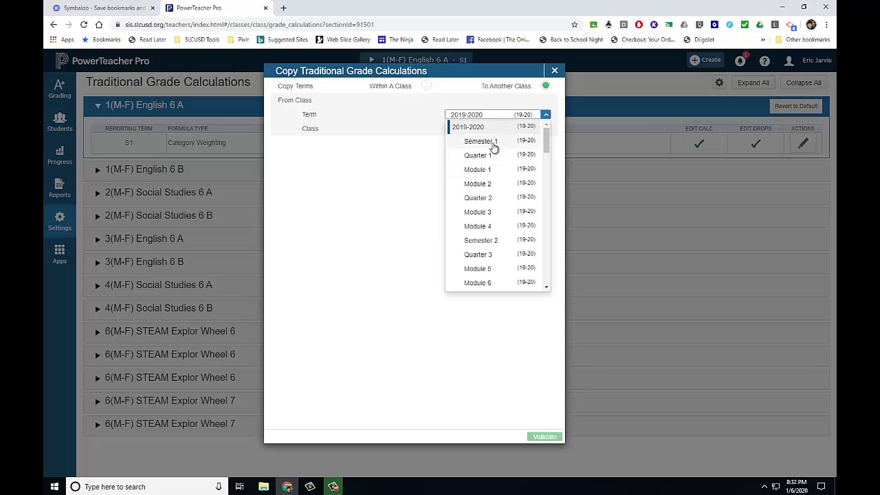
{"action": "left_click", "coordinate": [493, 142]}
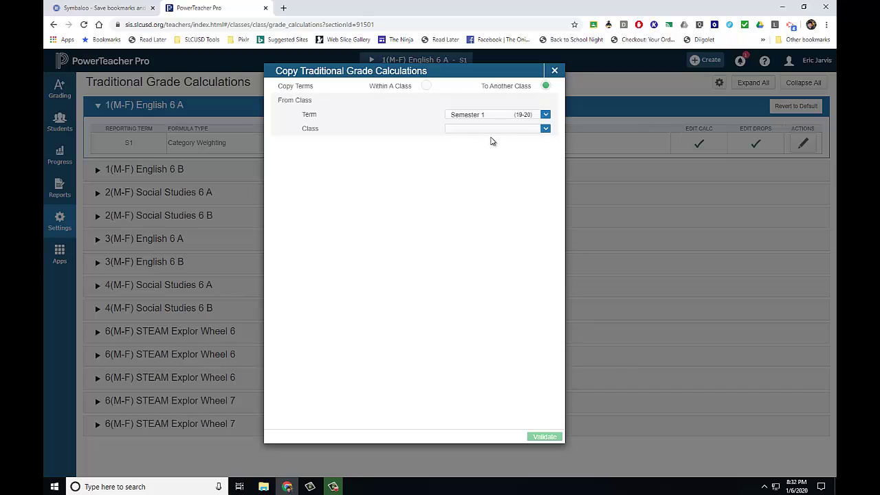
{"action": "left_click", "coordinate": [491, 130]}
{"action": "left_click", "coordinate": [489, 143]}
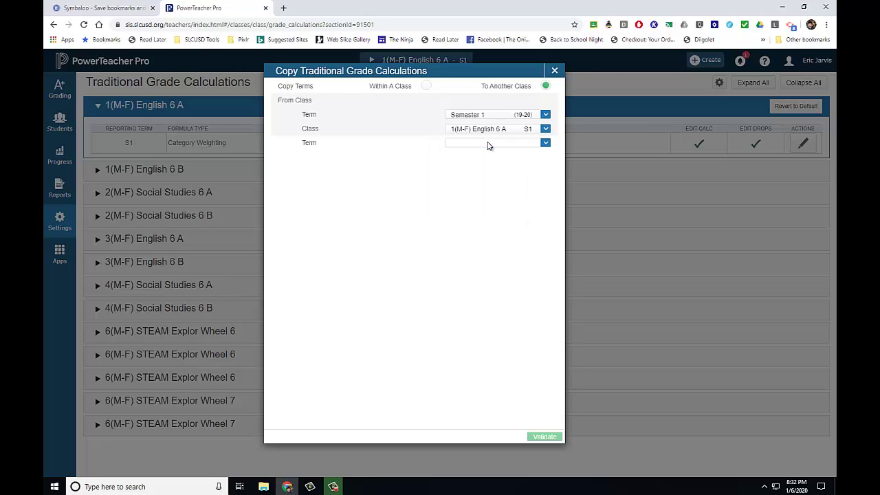
- Target the copy at Quarter 3 classes 1(M-F) English 6 B, 2(M-F) Social Studies 6 B, 3(M-F) English 6 B and 4(M-F) Social Studies 6 B
{"action": "left_click", "coordinate": [486, 158]}
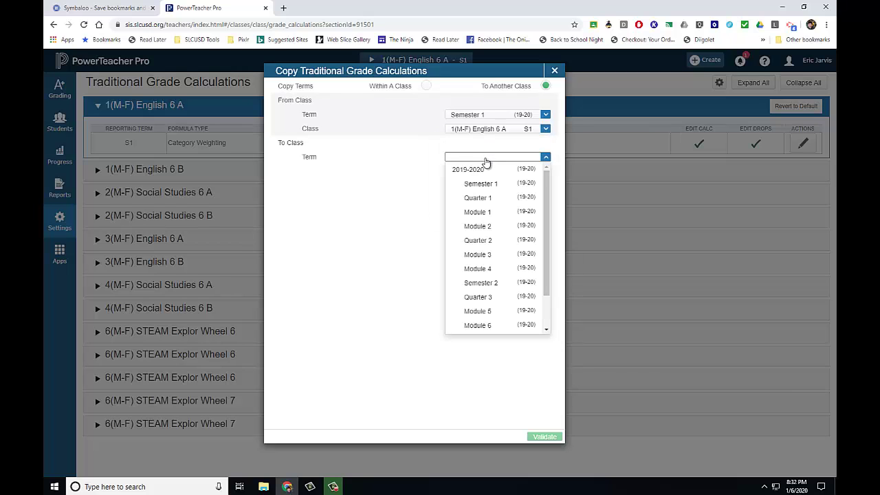
{"action": "left_click", "coordinate": [495, 297]}
{"action": "left_click", "coordinate": [525, 172]}
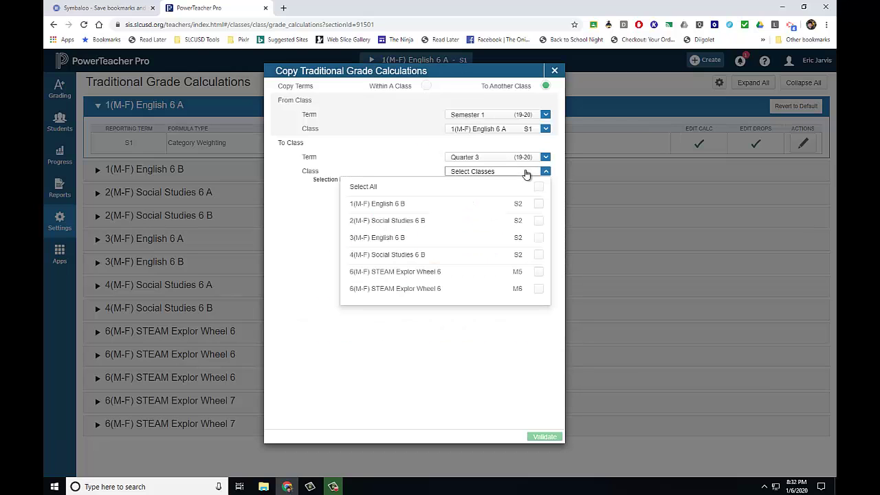
{"action": "left_click", "coordinate": [538, 204]}
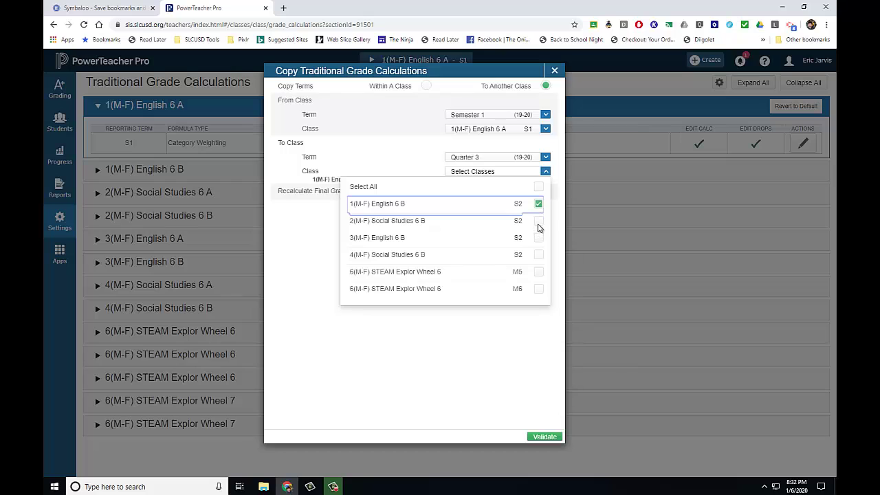
{"action": "left_click", "coordinate": [539, 220]}
{"action": "left_click", "coordinate": [539, 237]}
{"action": "left_click", "coordinate": [539, 255]}
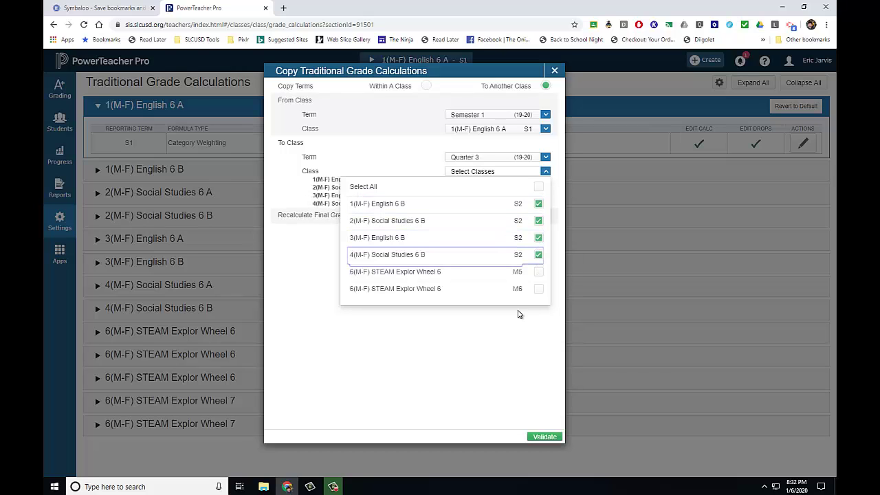
{"action": "left_click", "coordinate": [506, 337]}
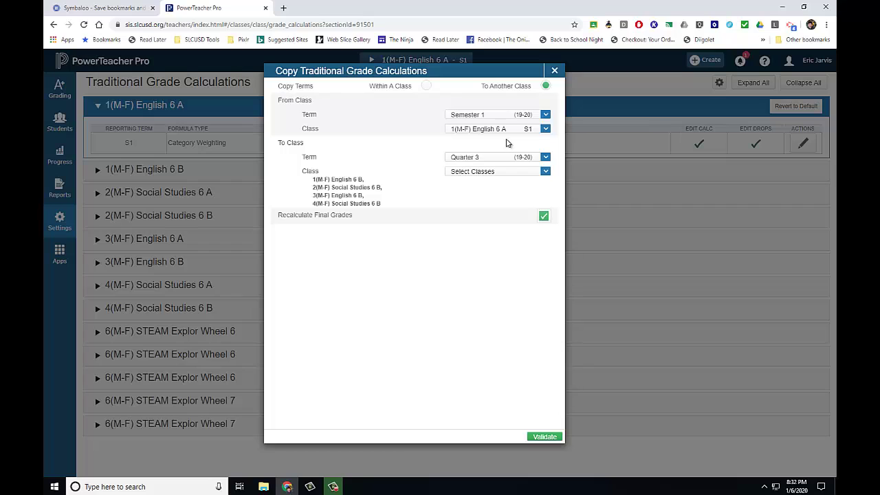
- Turn off Recalculate Final Grades, close the copy dialog and discard its unsaved changes
{"action": "left_click", "coordinate": [544, 217]}
{"action": "left_click", "coordinate": [554, 71]}
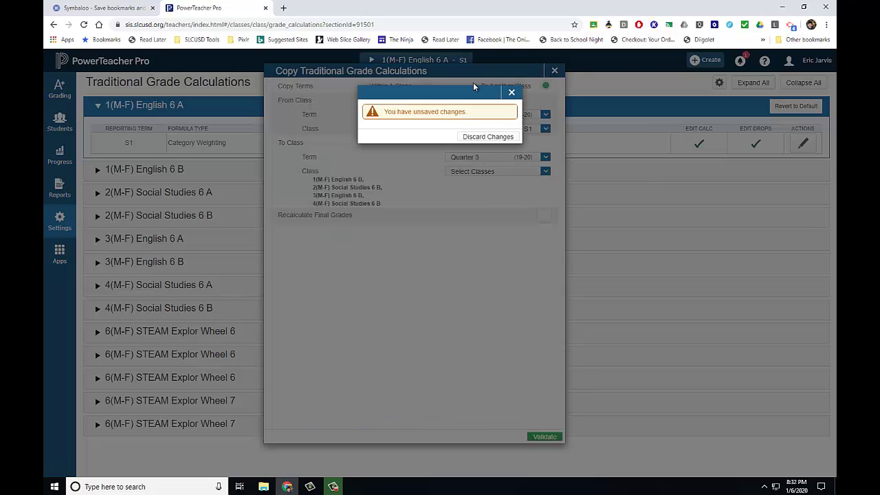
{"action": "left_click", "coordinate": [487, 138]}
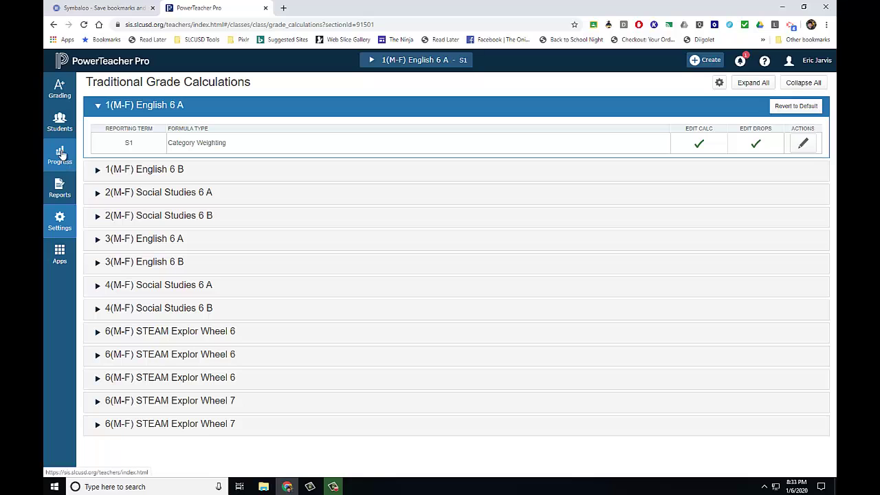
- Look over the list of grading categories and return to the Traditional Grade Calculations page
{"action": "left_click", "coordinate": [60, 90]}
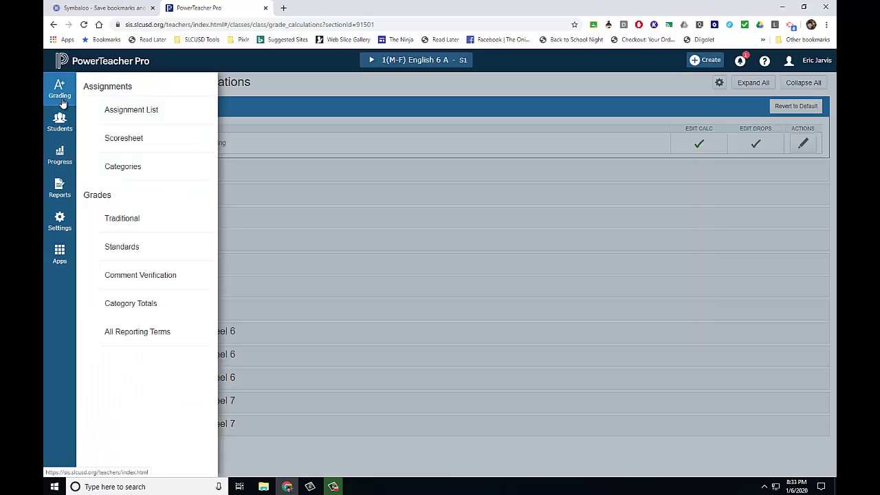
{"action": "left_click", "coordinate": [129, 166]}
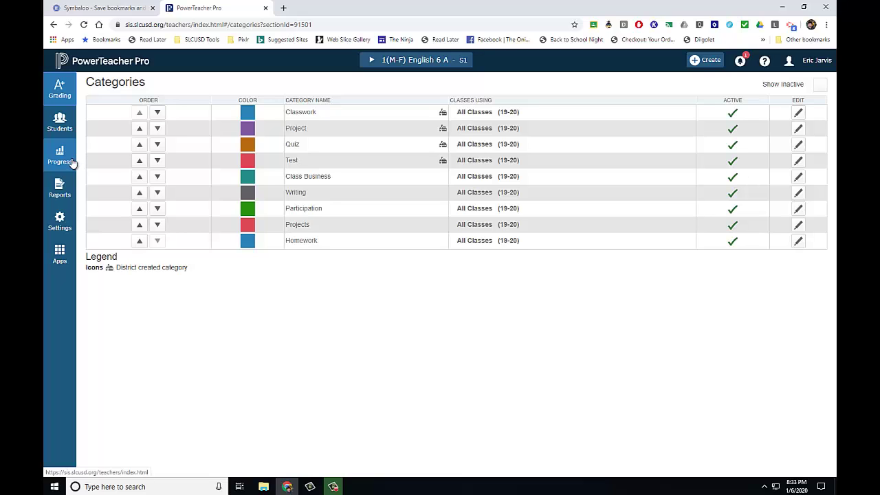
{"action": "left_click", "coordinate": [60, 222]}
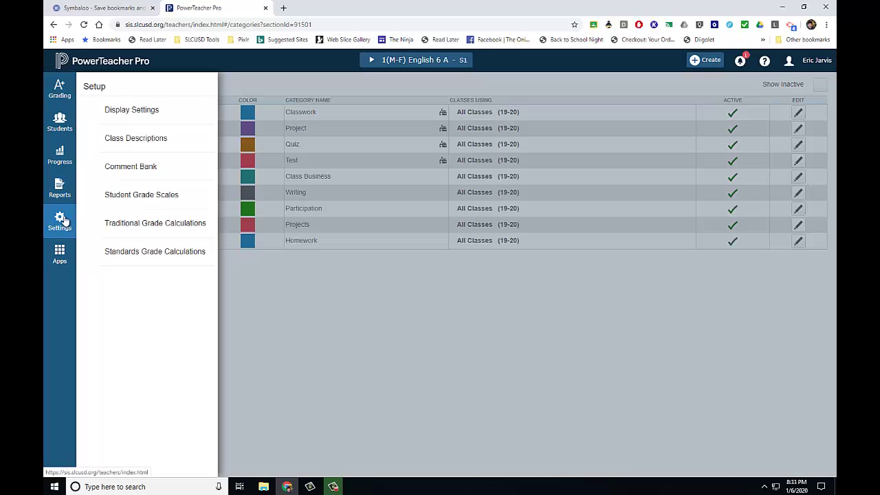
{"action": "left_click", "coordinate": [144, 224]}
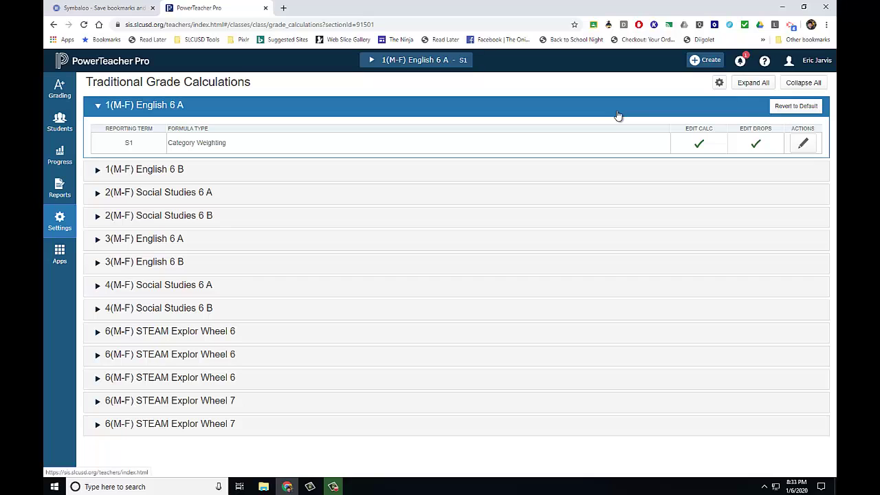
- Set up a grade calculation copy to another class from 1(M-F) English 6 A in term 2019-2020 and open the target term choices
{"action": "left_click", "coordinate": [719, 83]}
{"action": "left_click", "coordinate": [685, 108]}
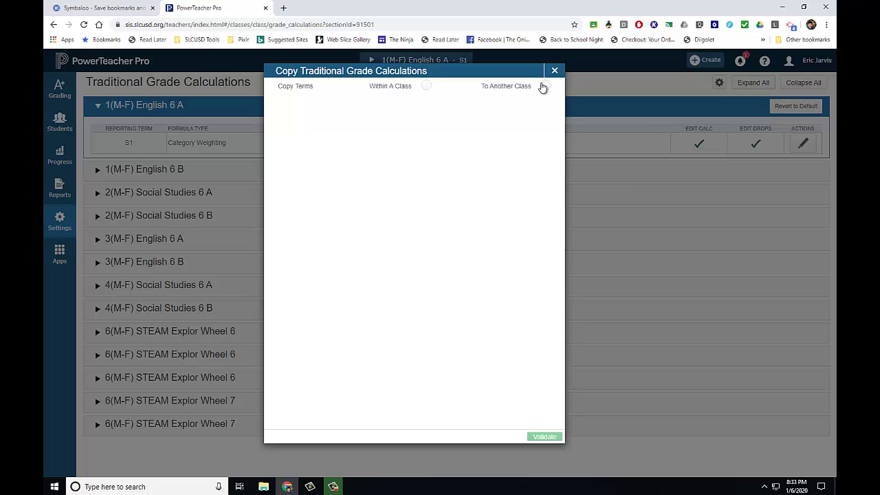
{"action": "left_click", "coordinate": [544, 86]}
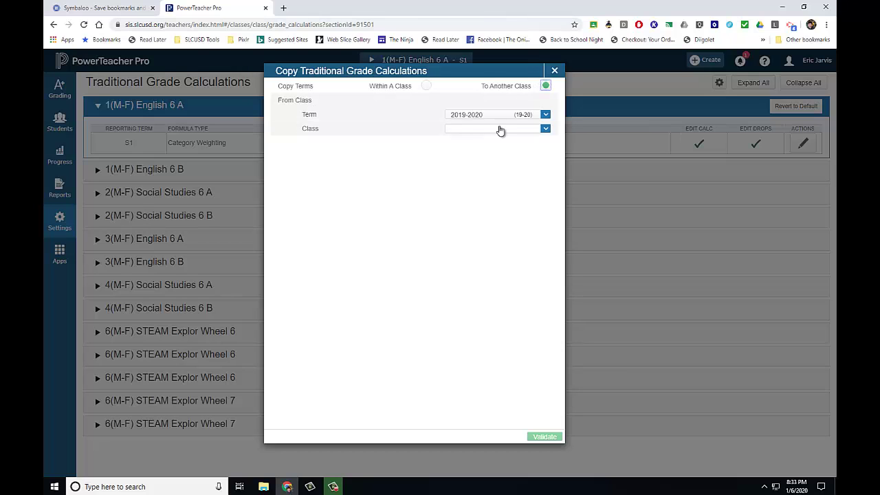
{"action": "left_click", "coordinate": [501, 130]}
{"action": "left_click", "coordinate": [502, 141]}
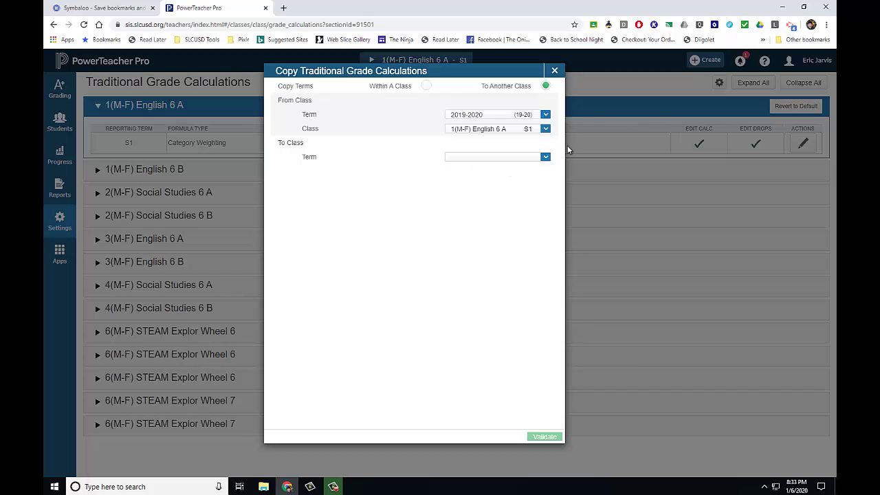
{"action": "left_click", "coordinate": [546, 157]}
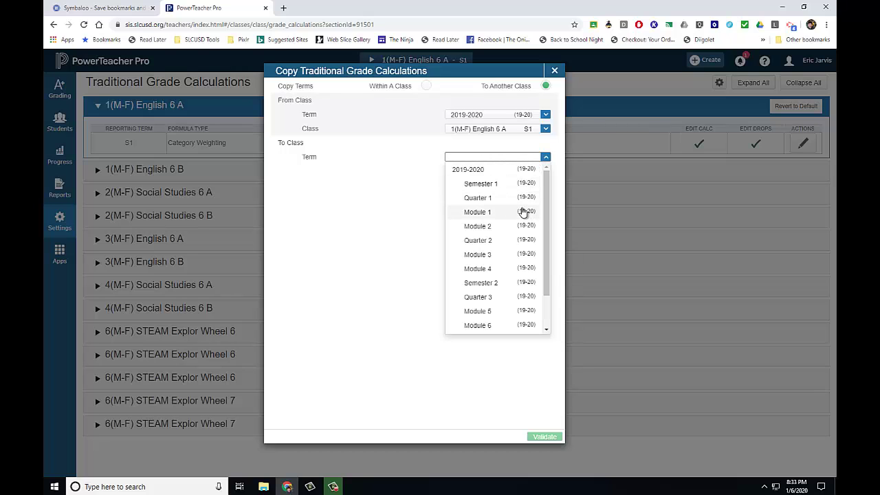